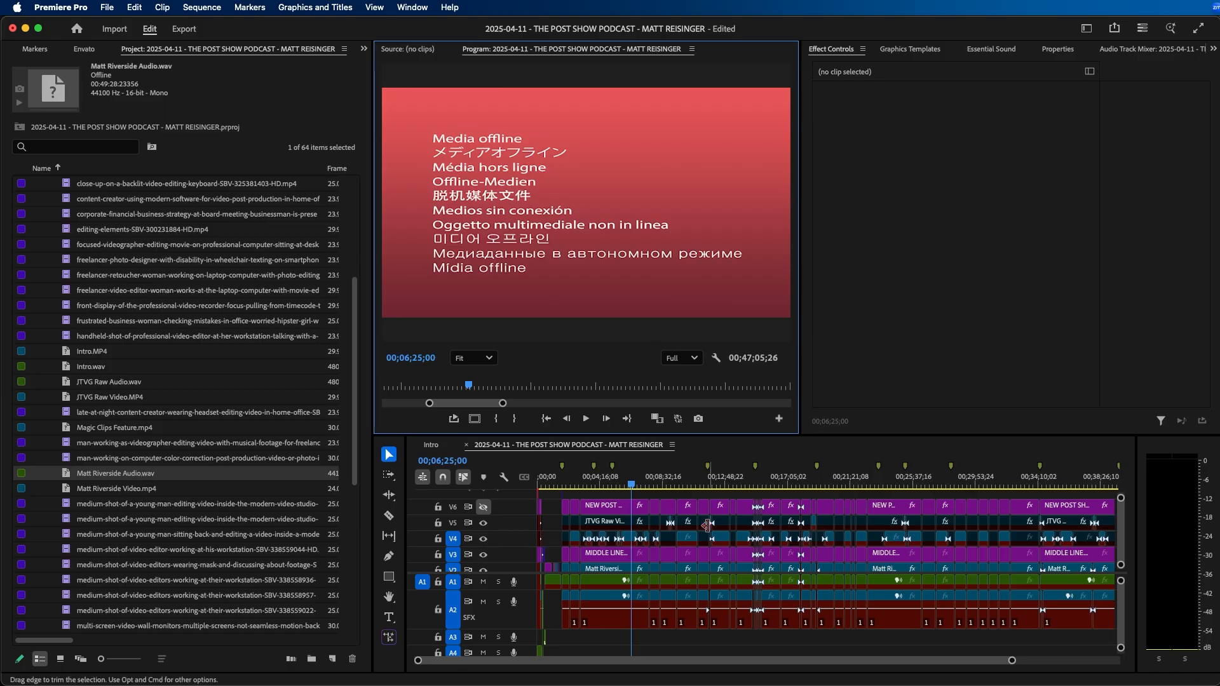
- Compare the offline Intro.MP4 with the online handheld-shot clip by opening that clip in the Source Monitor
{"action": "left_click_drag", "start_coordinate": [631, 485], "coordinate": [631, 485]}
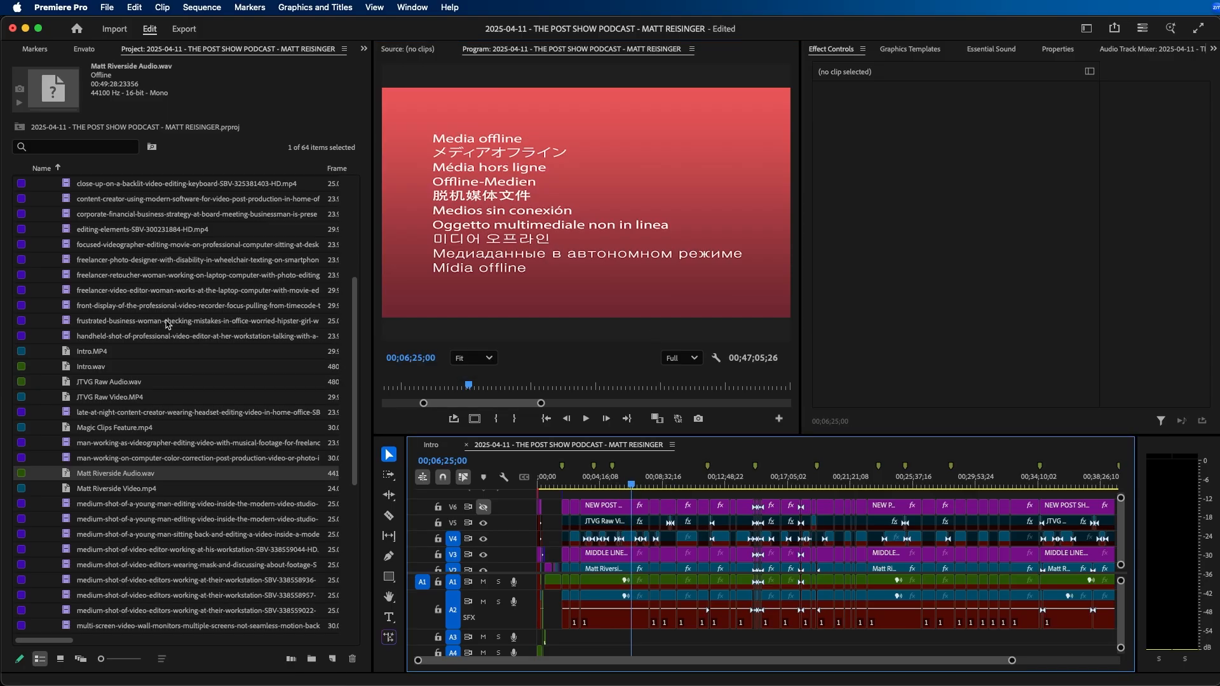
{"action": "left_click", "coordinate": [77, 353]}
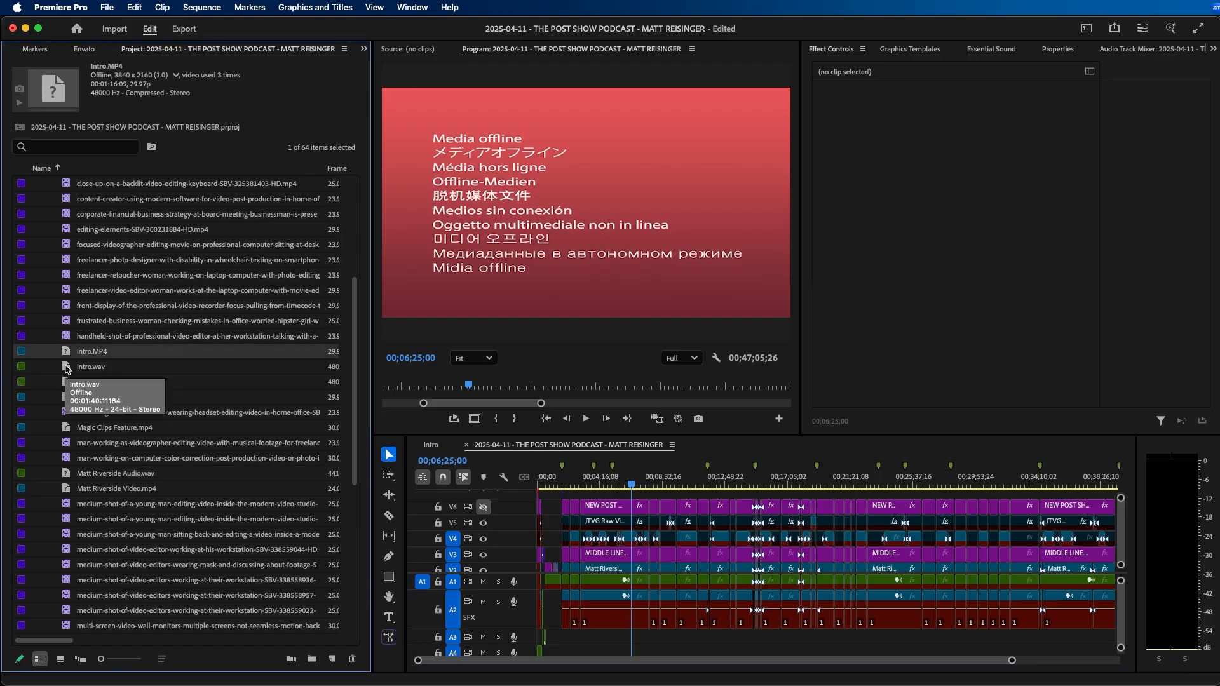
{"action": "left_click", "coordinate": [66, 336]}
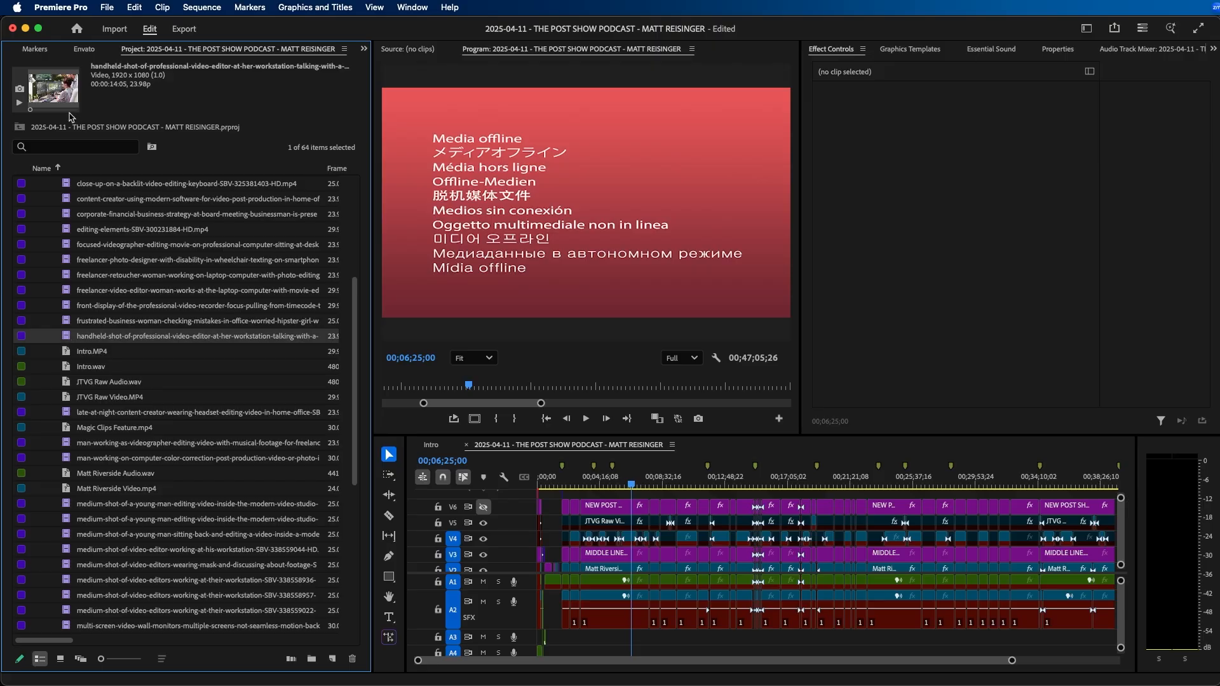
{"action": "double_click", "coordinate": [66, 337]}
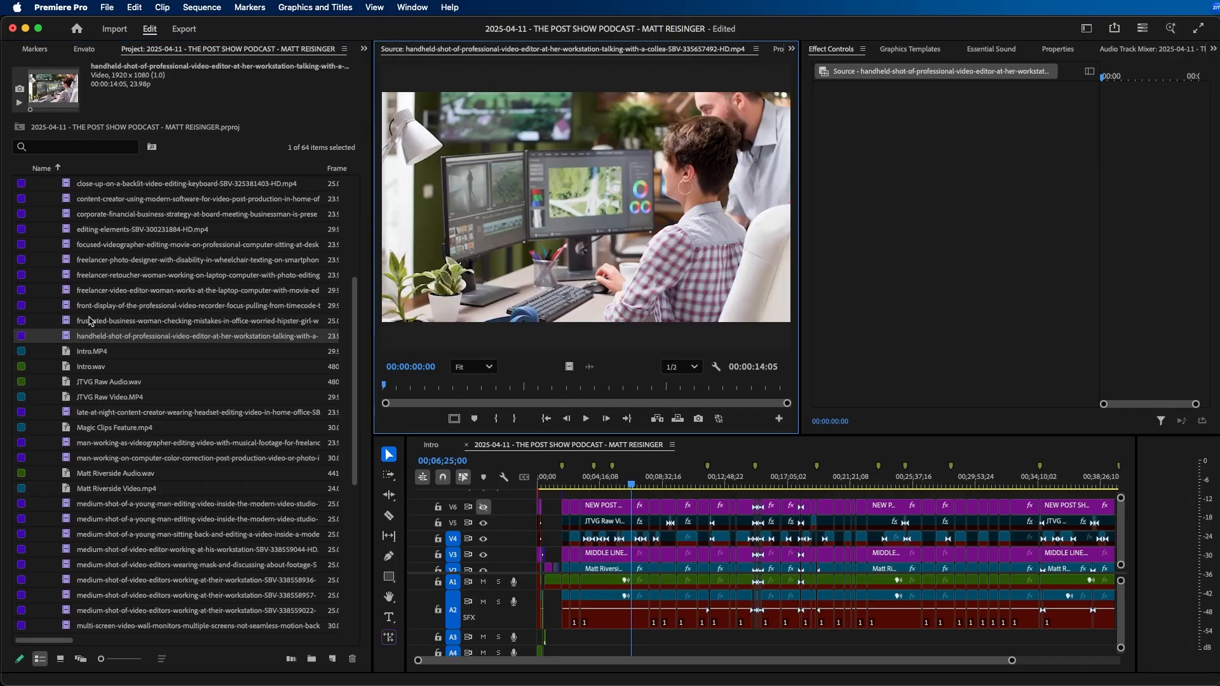
{"action": "left_click", "coordinate": [68, 353]}
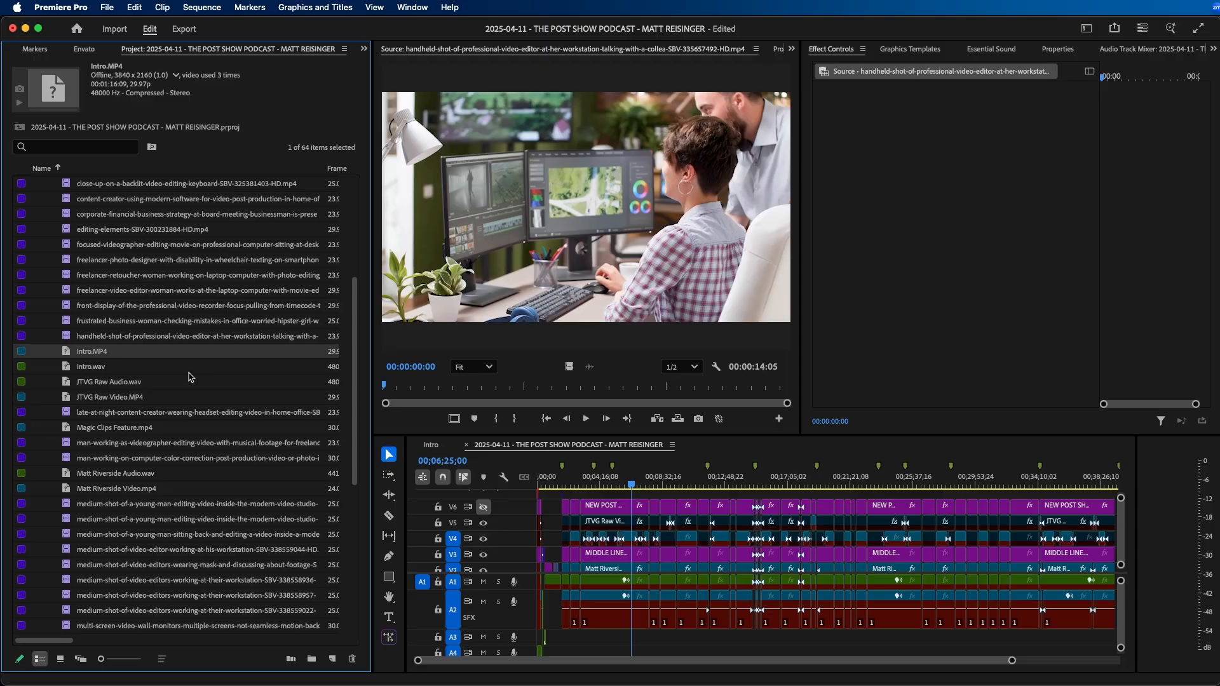
- Enable the Status property under Premiere Pro Project Metadata in the project's metadata display settings
{"action": "right_click", "coordinate": [187, 170]}
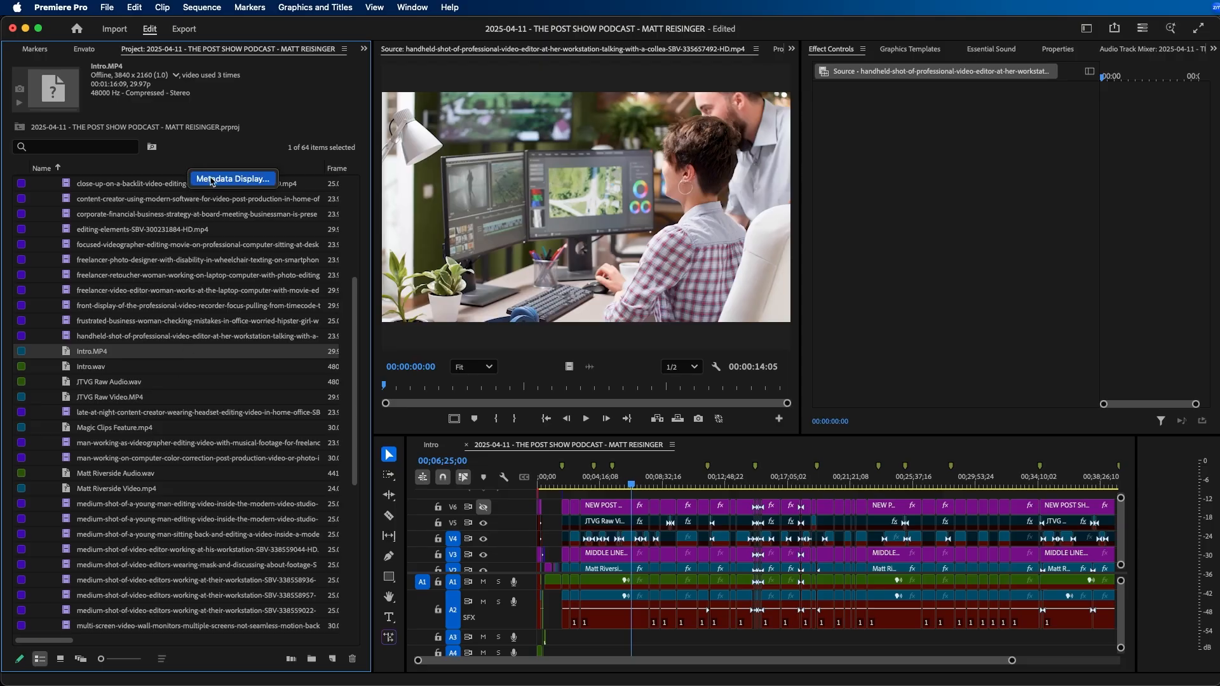
{"action": "left_click", "coordinate": [211, 182]}
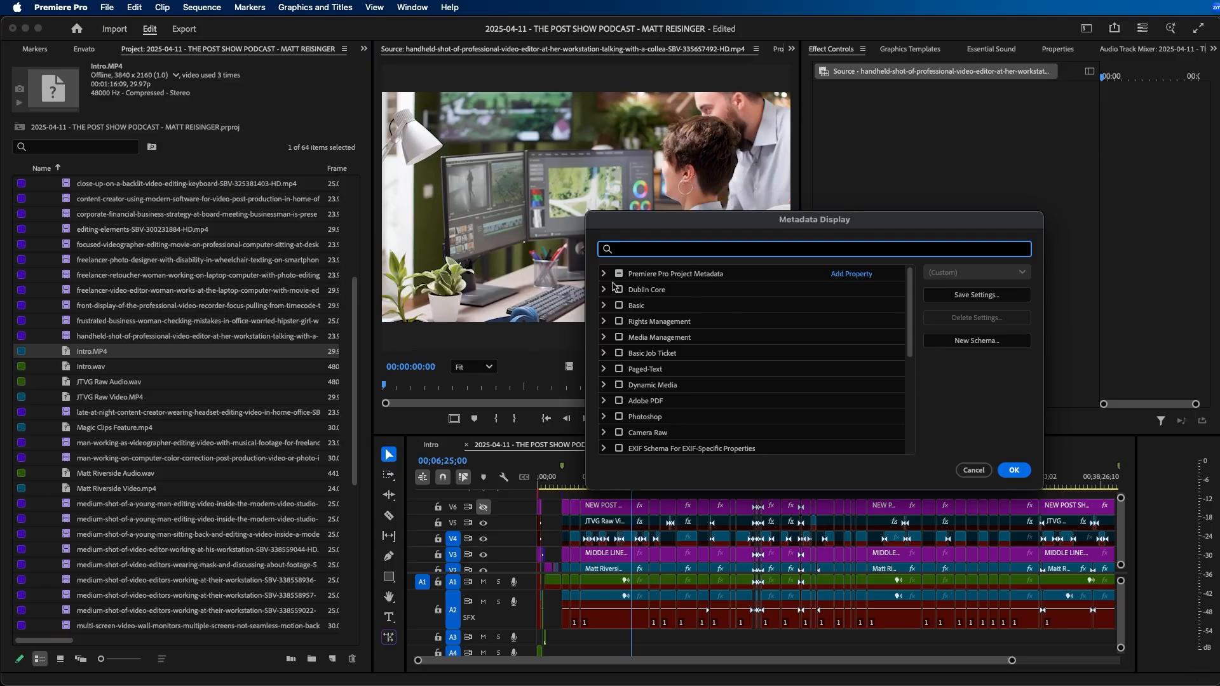
{"action": "left_click", "coordinate": [604, 274]}
{"action": "scroll", "coordinate": [739, 346], "scroll_direction": "down", "scroll_amount": 5}
{"action": "scroll", "coordinate": [737, 346], "scroll_direction": "down", "scroll_amount": 6}
{"action": "left_click", "coordinate": [648, 343]}
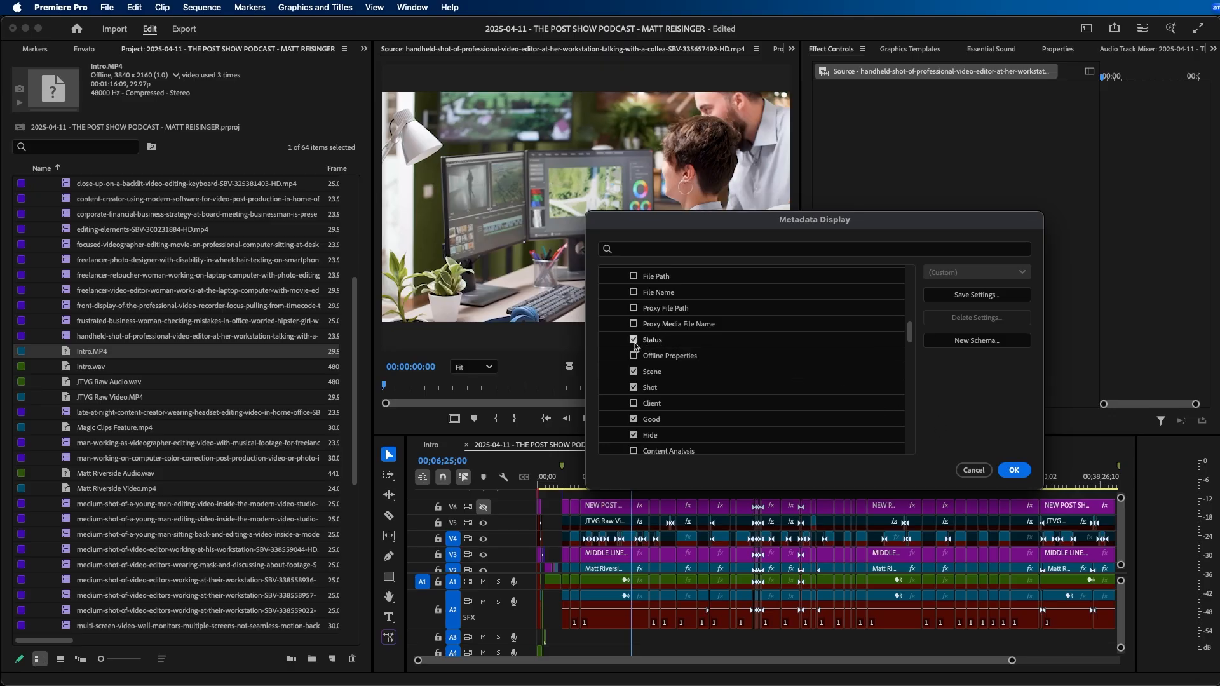
{"action": "left_click", "coordinate": [1014, 470]}
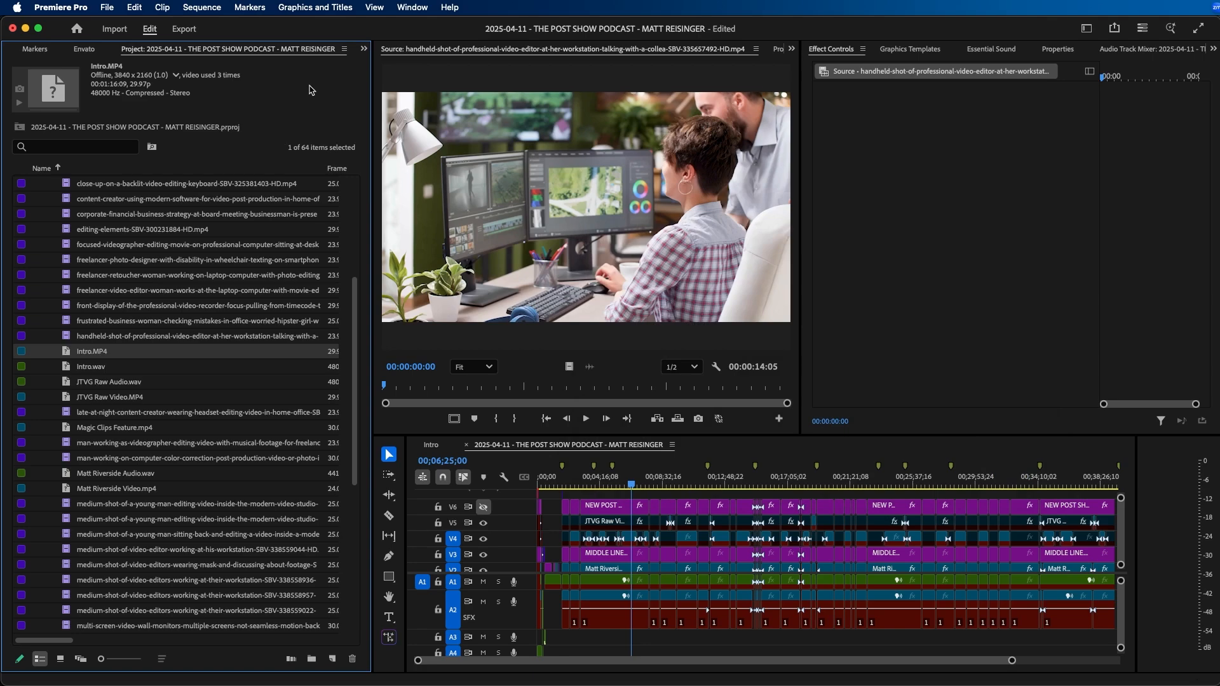
- Maximize the project bin and sort its media by Status so the offline clips are grouped together
{"action": "key", "text": "grave"}
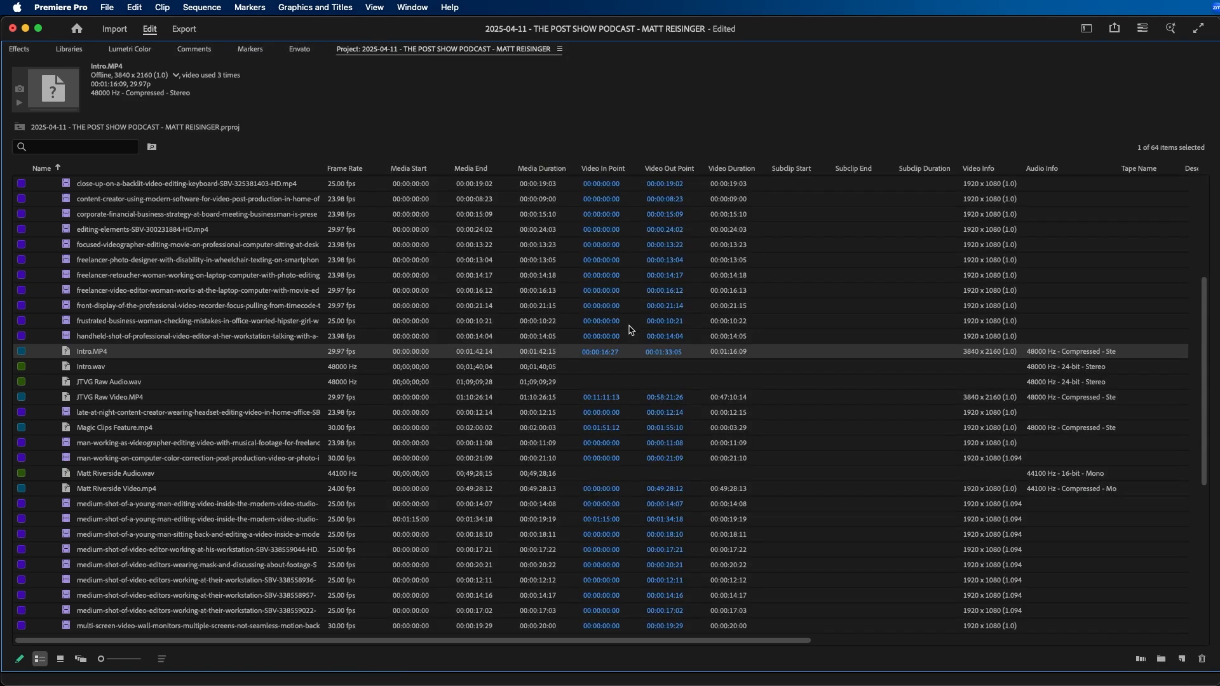
{"action": "scroll", "coordinate": [729, 371], "scroll_direction": "right", "scroll_amount": 10}
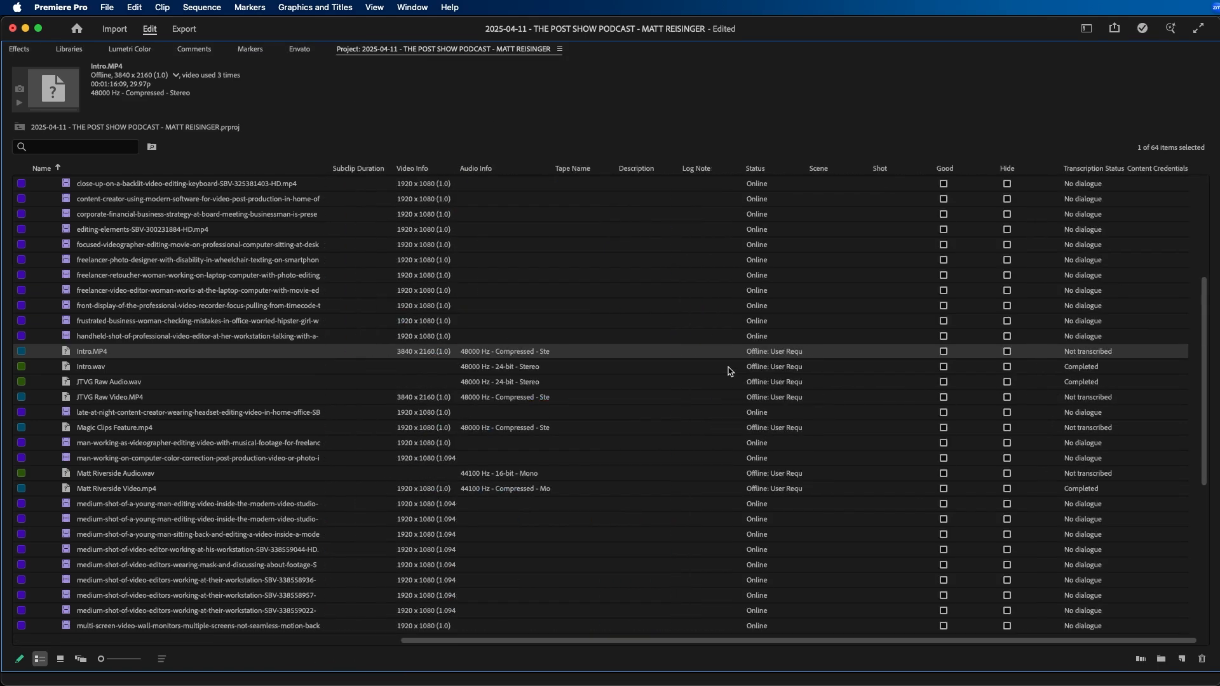
{"action": "scroll", "coordinate": [736, 208], "scroll_direction": "down", "scroll_amount": 2}
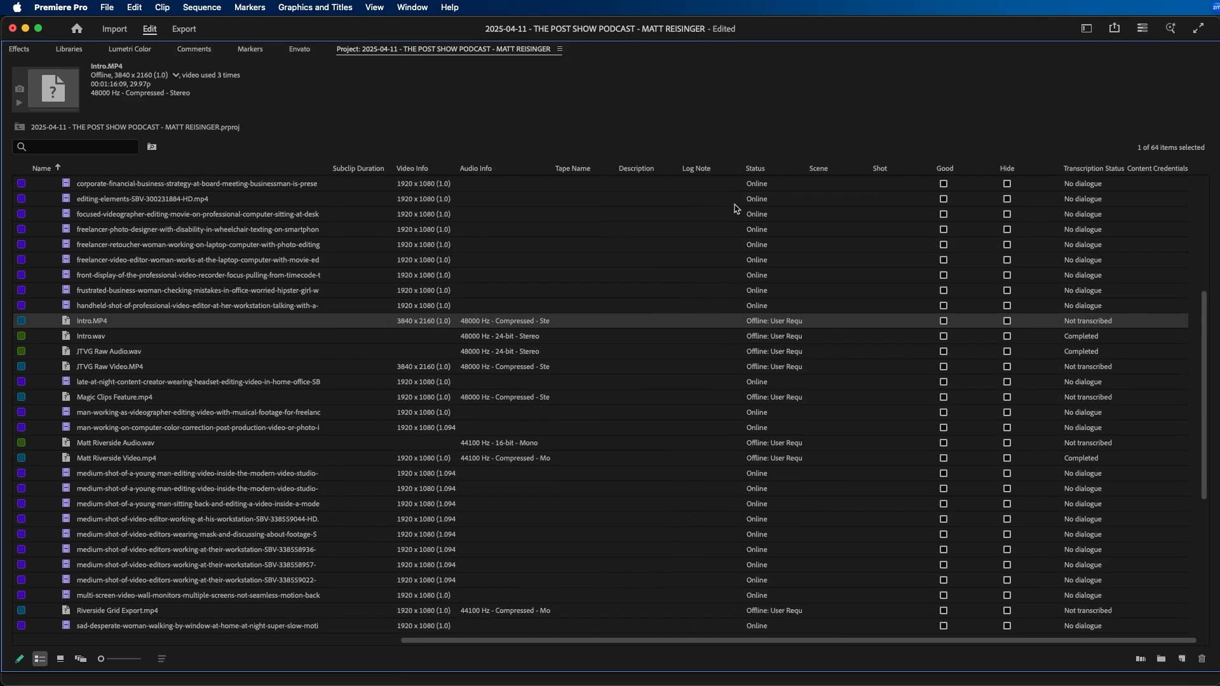
{"action": "left_click", "coordinate": [755, 169]}
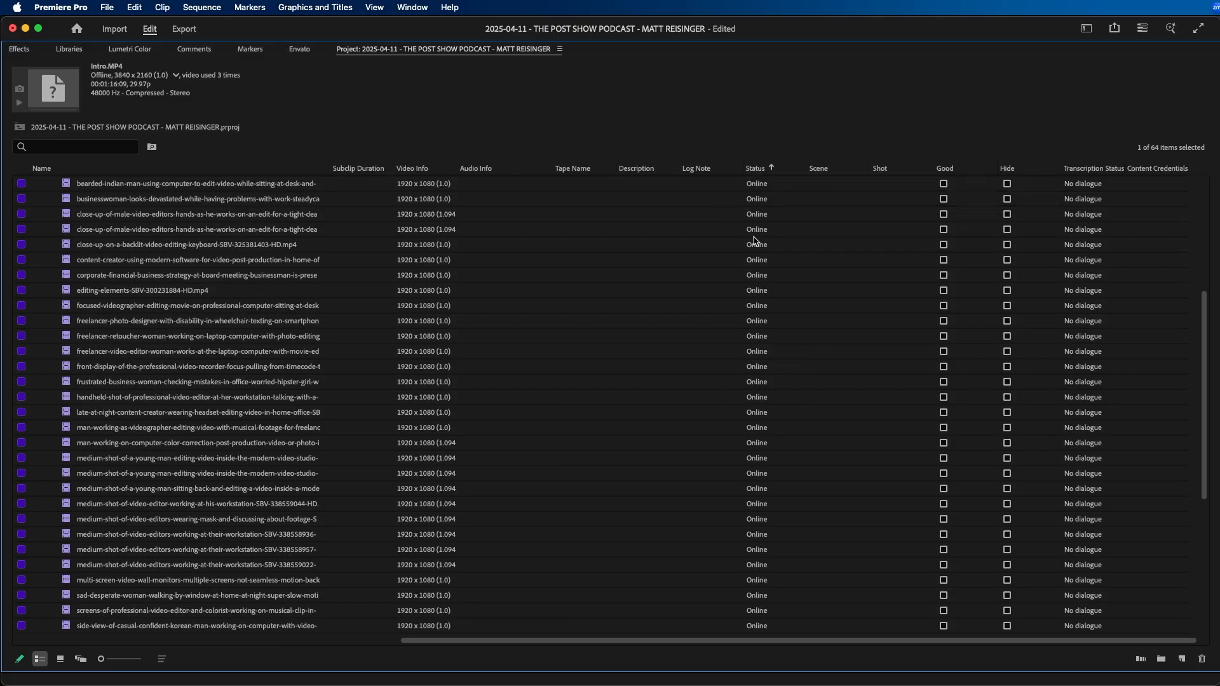
{"action": "scroll", "coordinate": [760, 239], "scroll_direction": "up", "scroll_amount": 5}
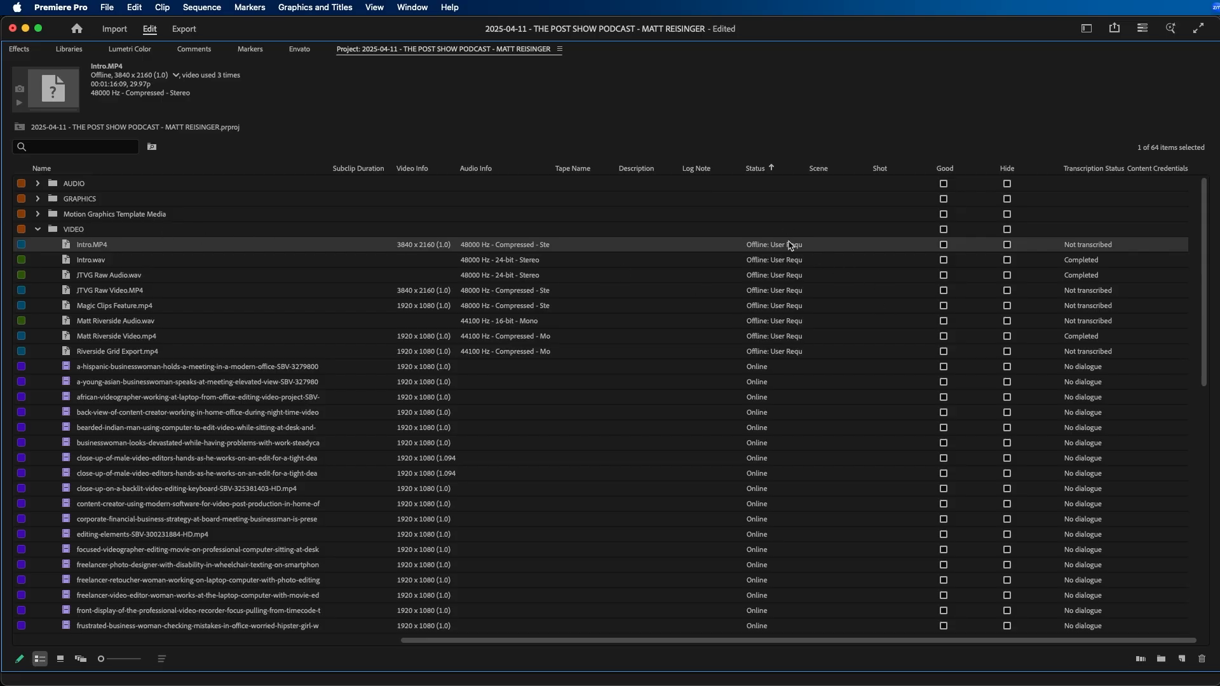
- Select all offline clips from Intro.MP4 through Riverside Grid Export.mp4 and open Link Media for them
{"action": "left_click", "coordinate": [93, 354]}
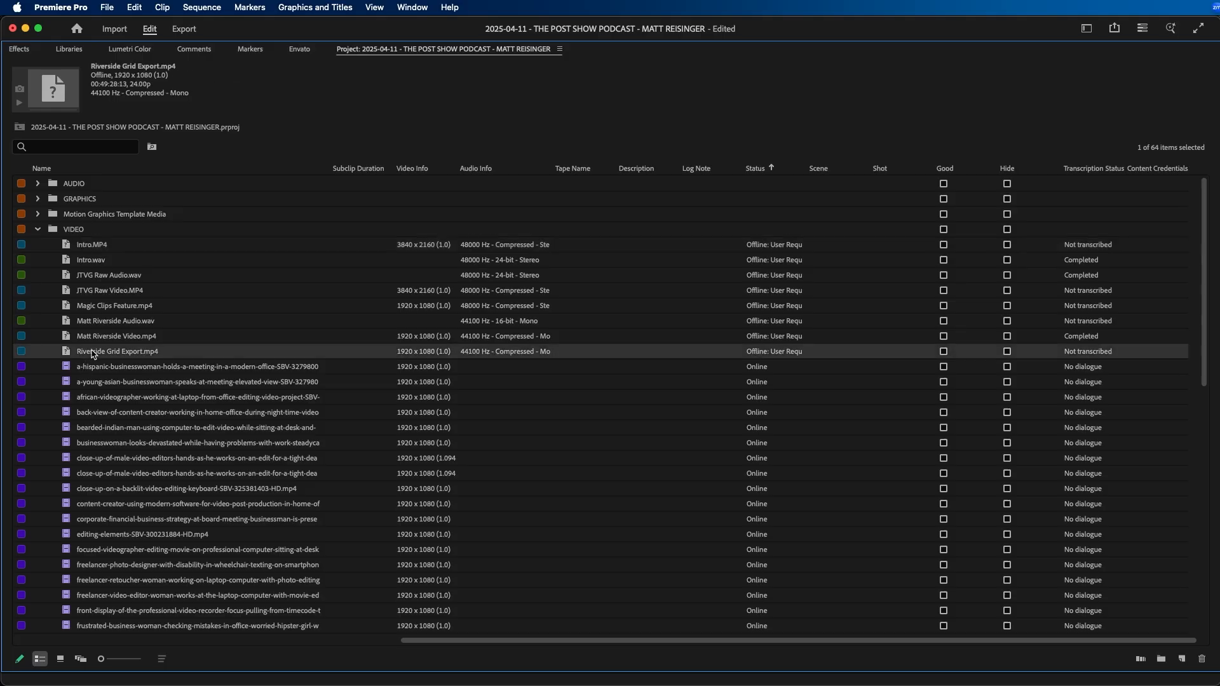
{"action": "left_click", "coordinate": [99, 249]}
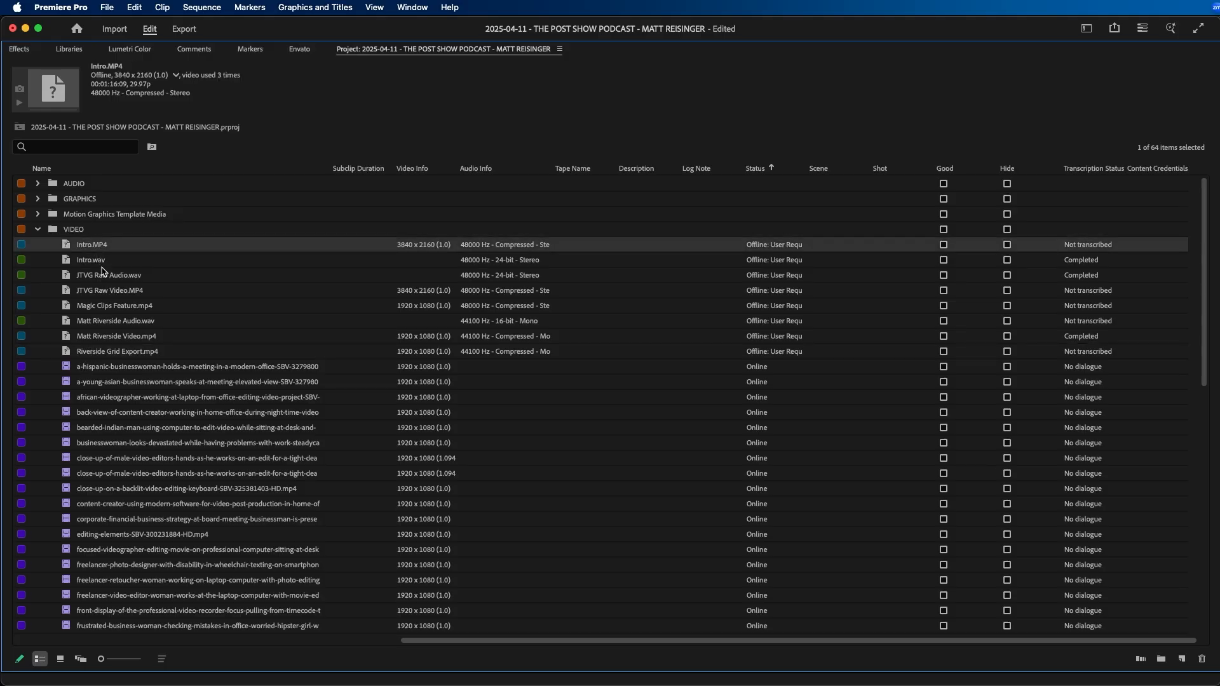
{"action": "left_click", "coordinate": [114, 351], "text": "shift"}
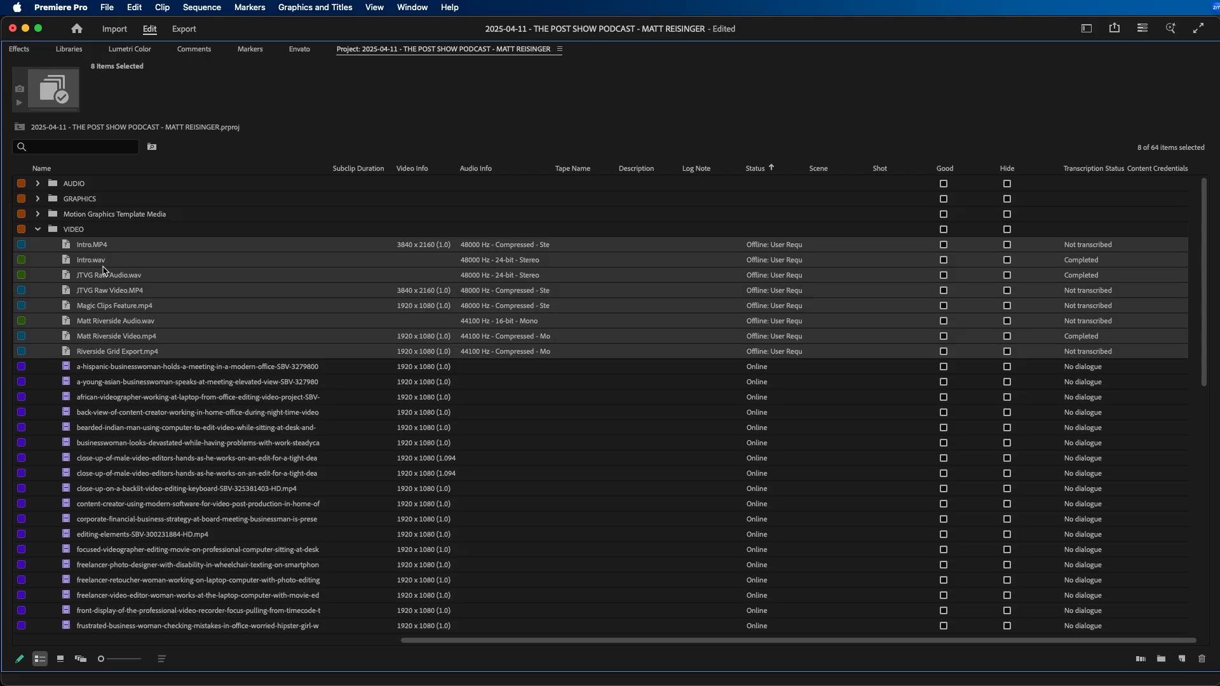
{"action": "right_click", "coordinate": [88, 293]}
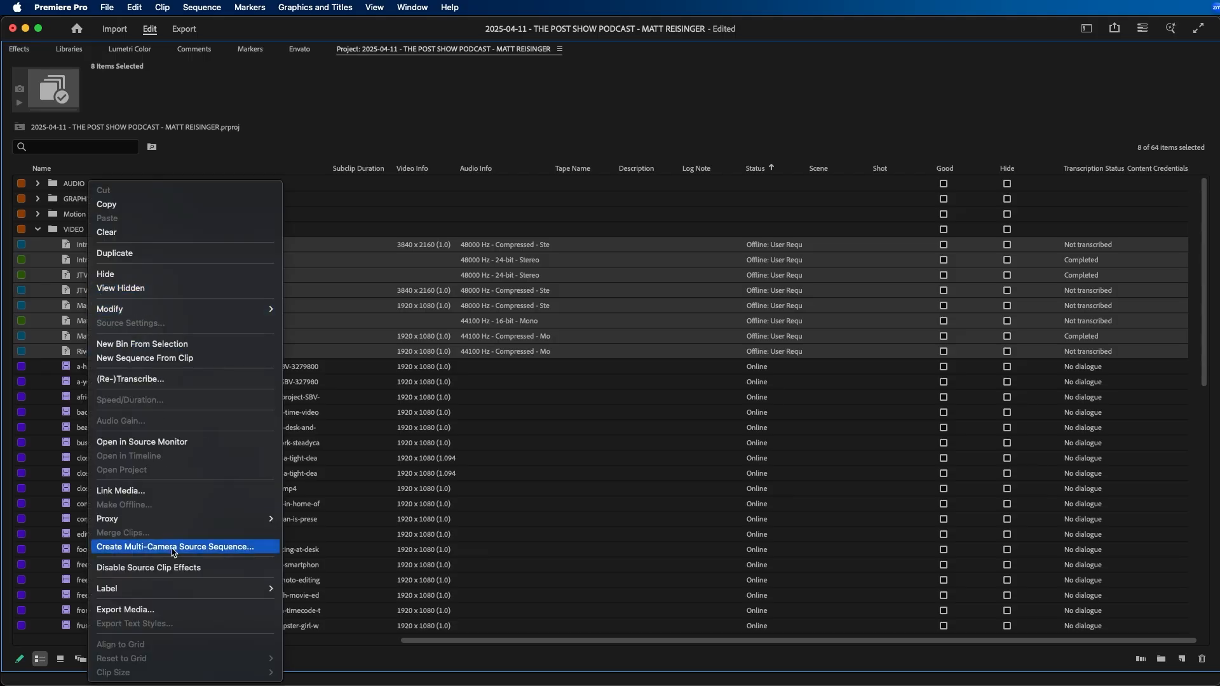
{"action": "left_click", "coordinate": [156, 494]}
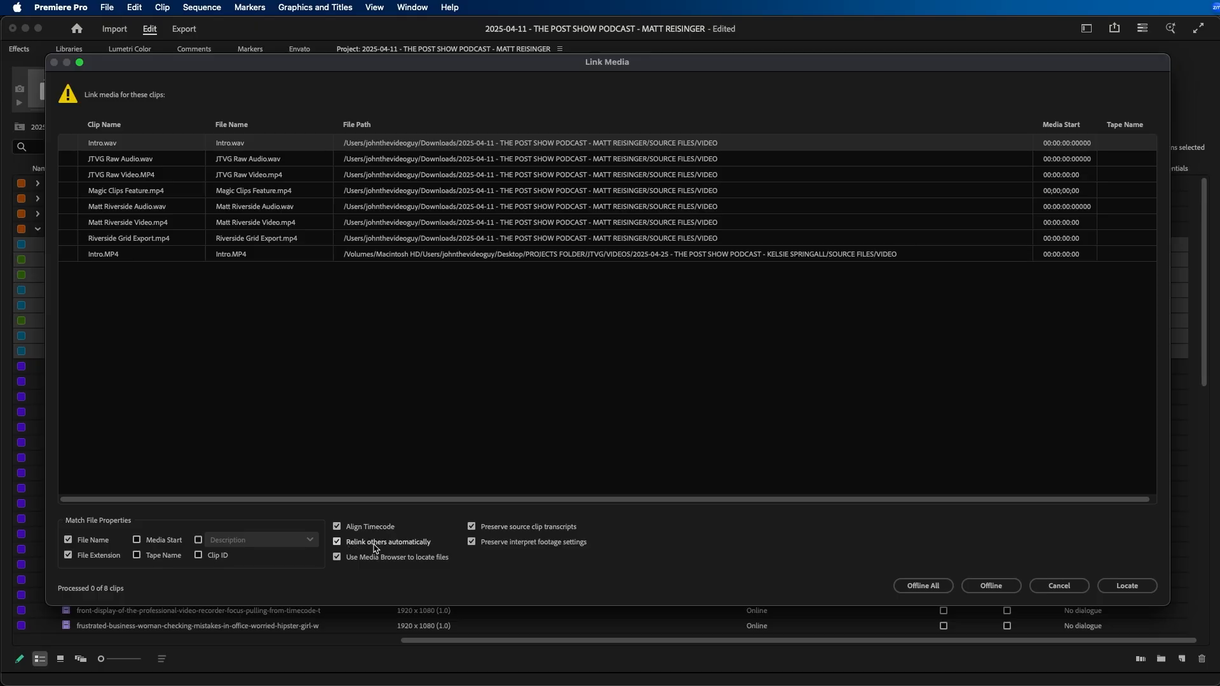
- Locate Intro.wav by searching with exact name matches only, and relink it with Relink others automatically enabled
{"action": "left_click", "coordinate": [401, 546]}
{"action": "left_click", "coordinate": [377, 545]}
{"action": "left_click", "coordinate": [1129, 588]}
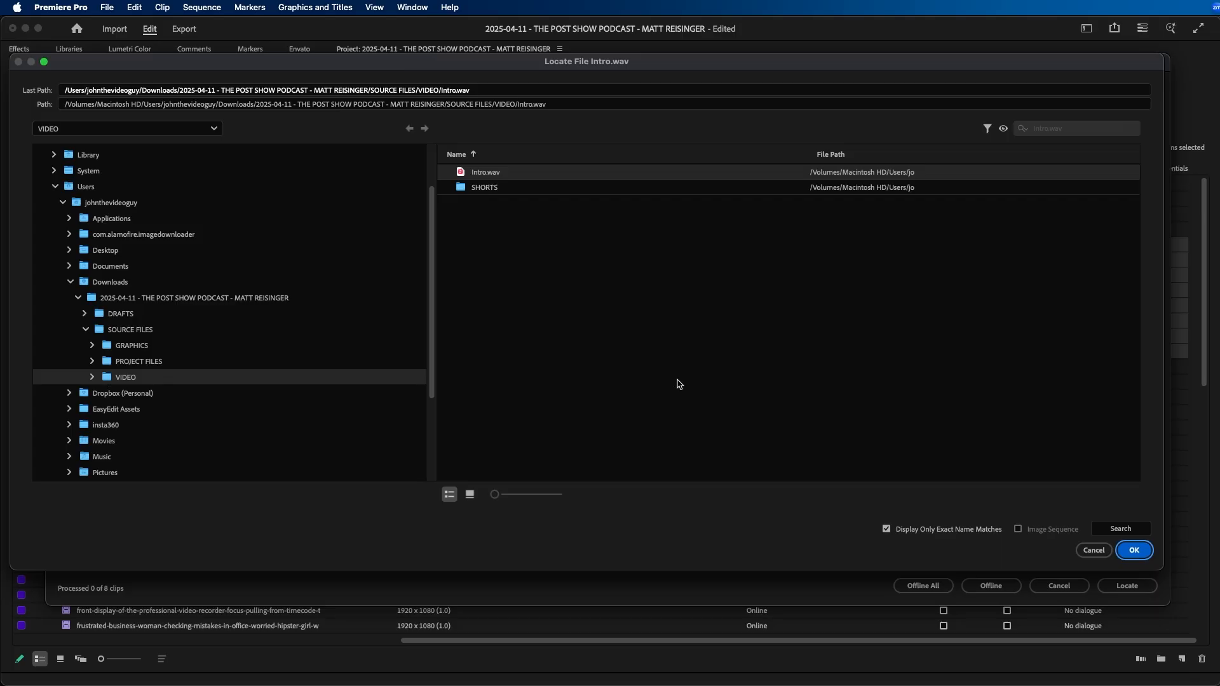
{"action": "left_click", "coordinate": [1121, 529]}
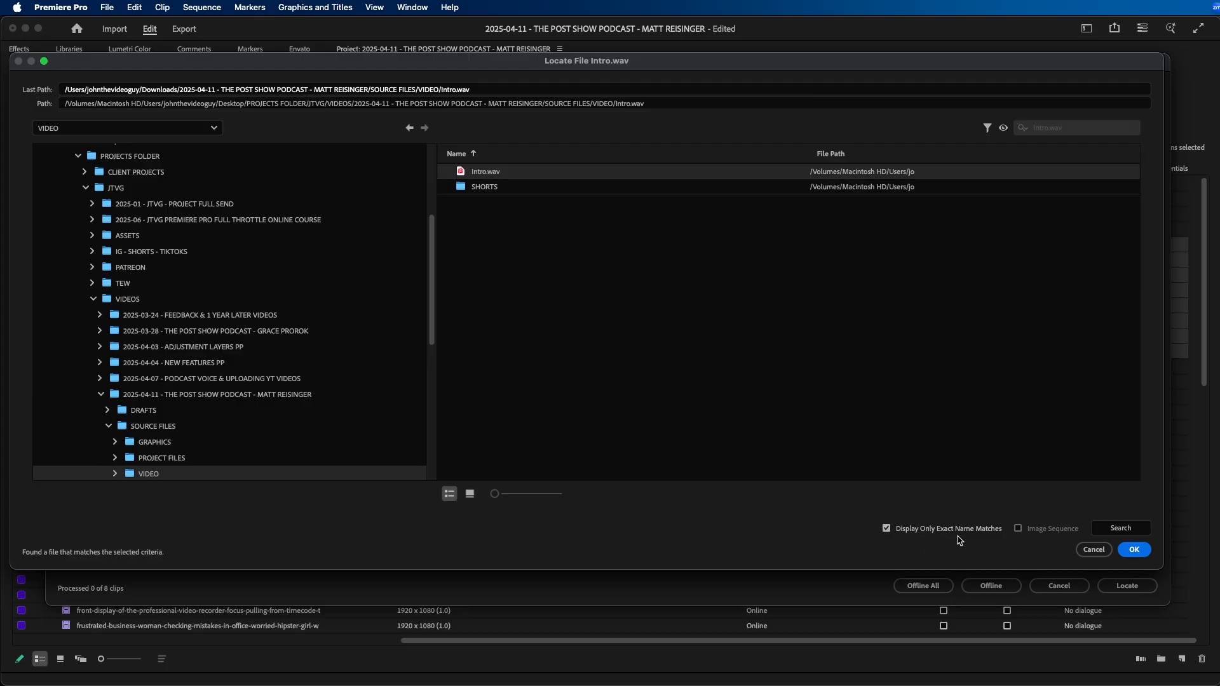
{"action": "left_click", "coordinate": [951, 534]}
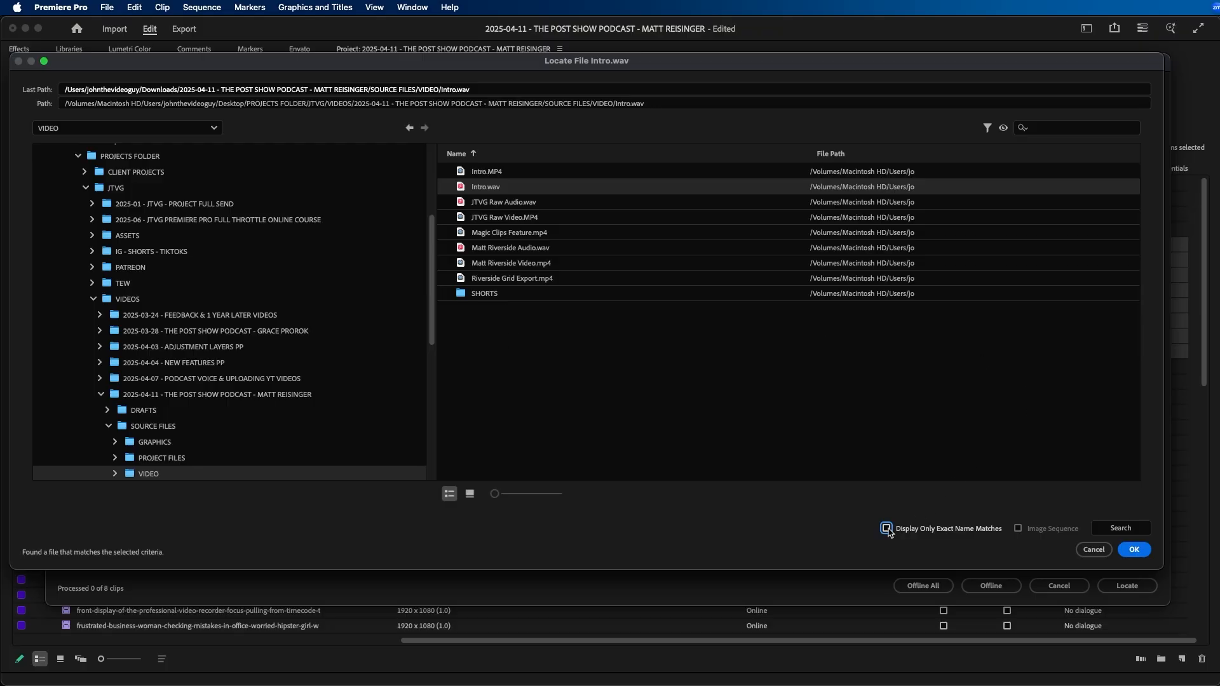
{"action": "left_click", "coordinate": [886, 529]}
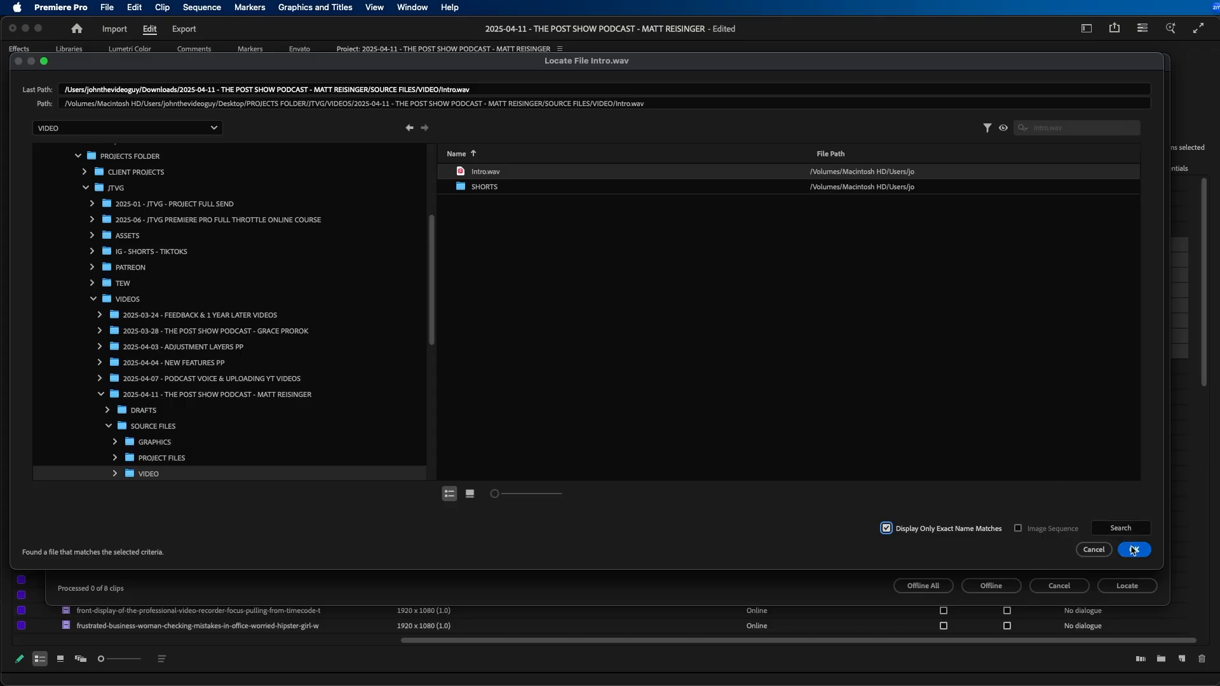
{"action": "left_click", "coordinate": [1135, 550]}
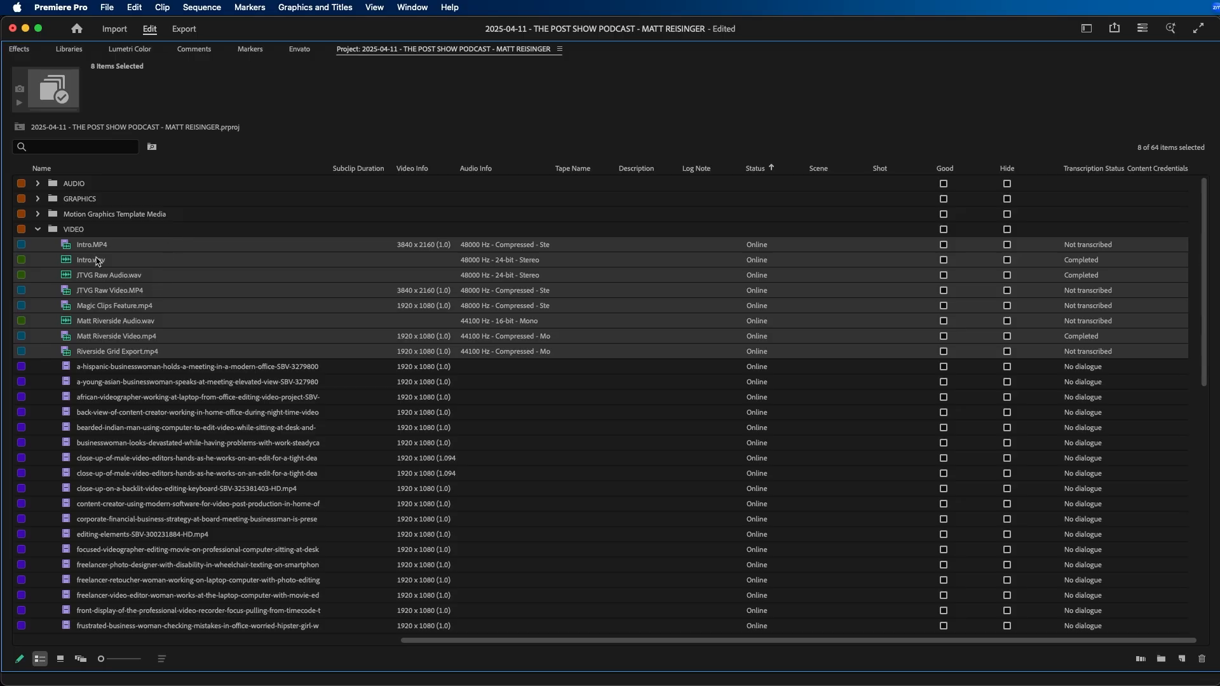
- Restore the normal workspace layout and check the relinked footage in the Program Monitor at another point of the sequence
{"action": "key", "text": "grave"}
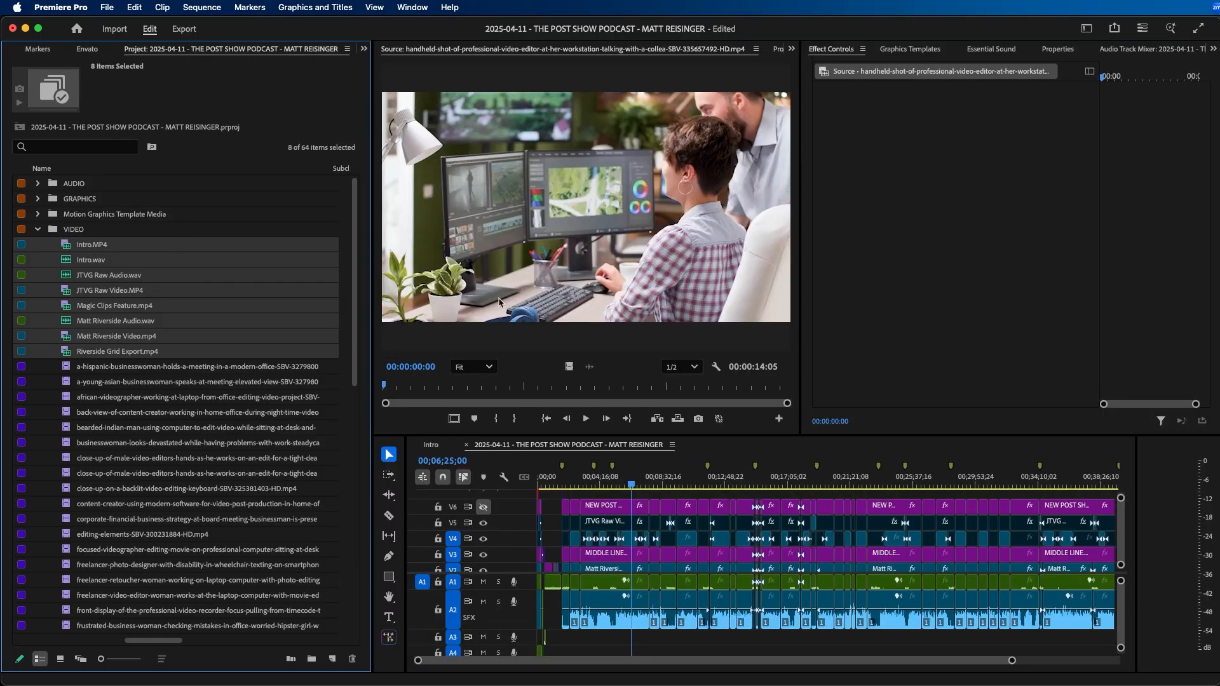
{"action": "left_click", "coordinate": [779, 49]}
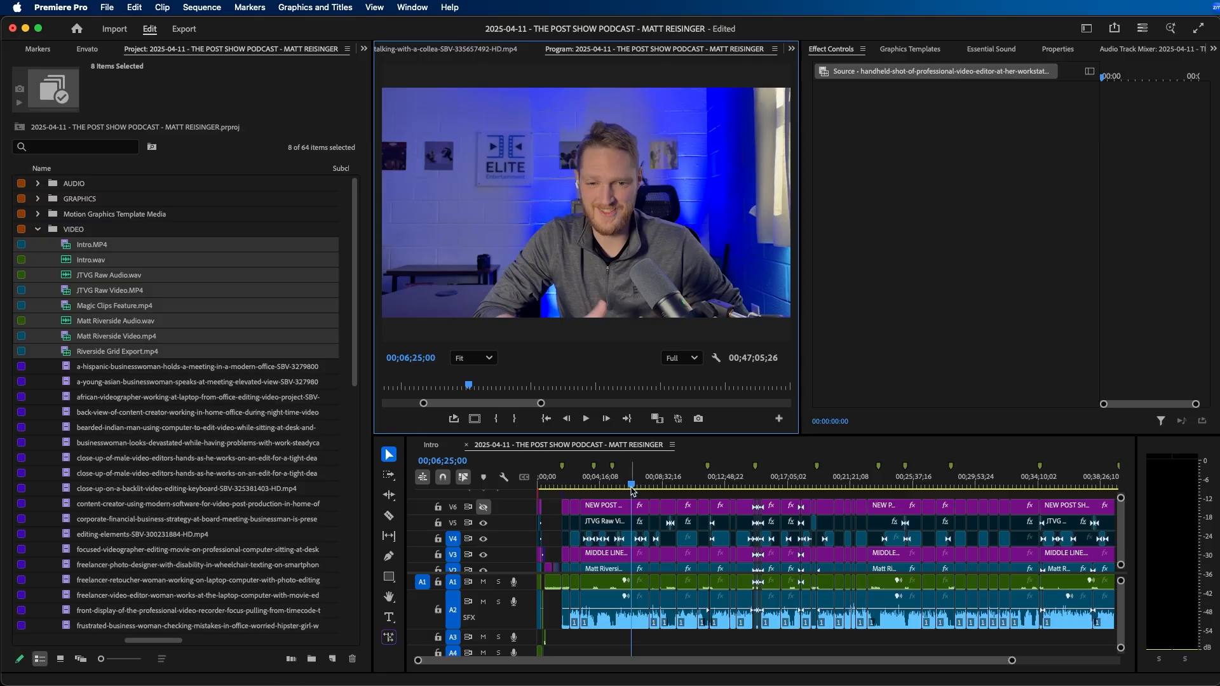
{"action": "left_click", "coordinate": [658, 484]}
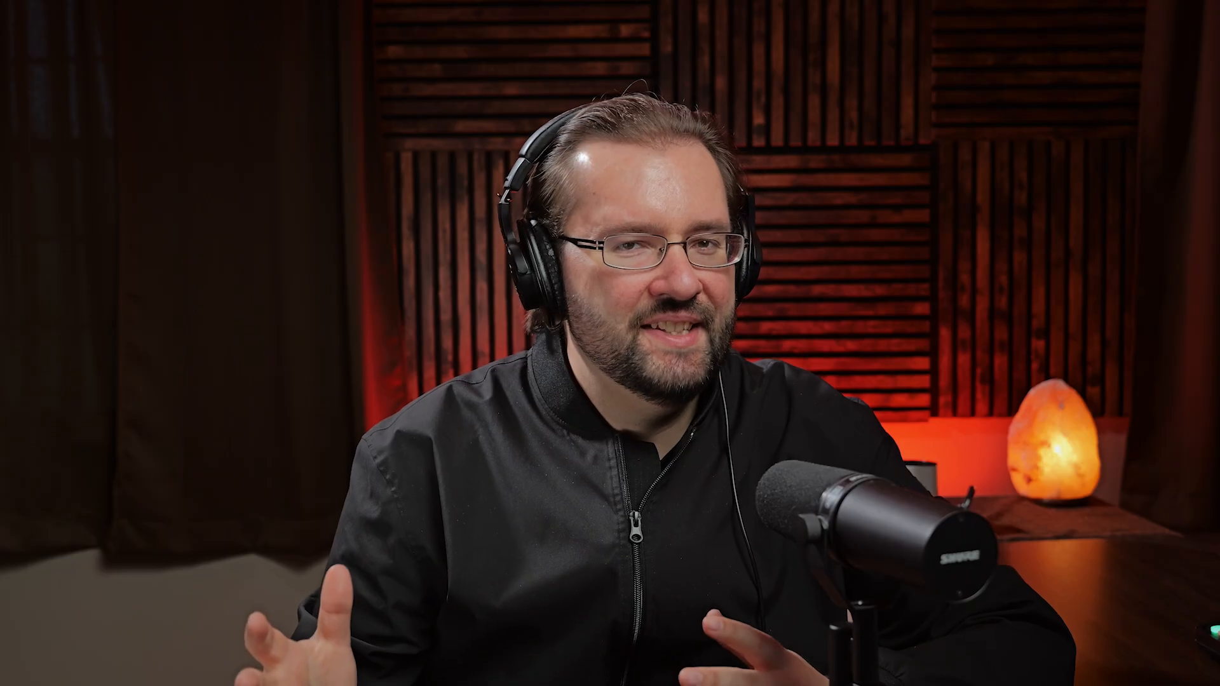